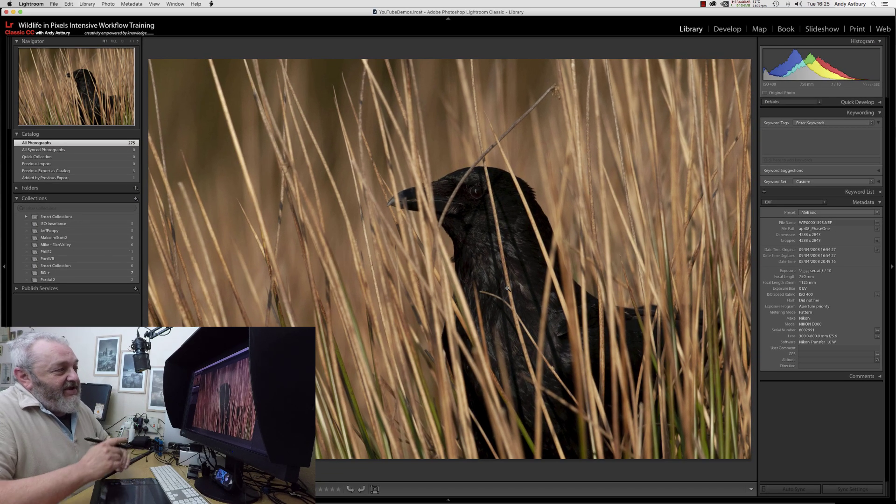
Apply the PVSwap preset to the crow photo in the Develop module and compare before and after side by side
click(509, 249)
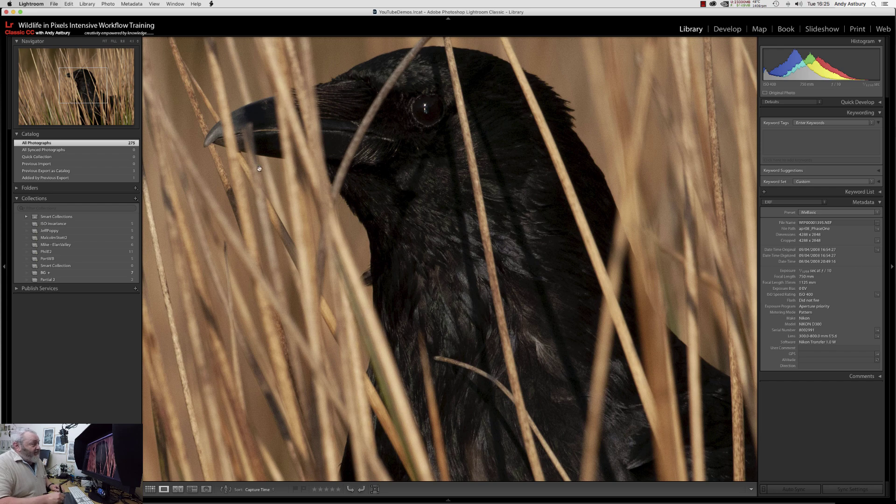
click(722, 30)
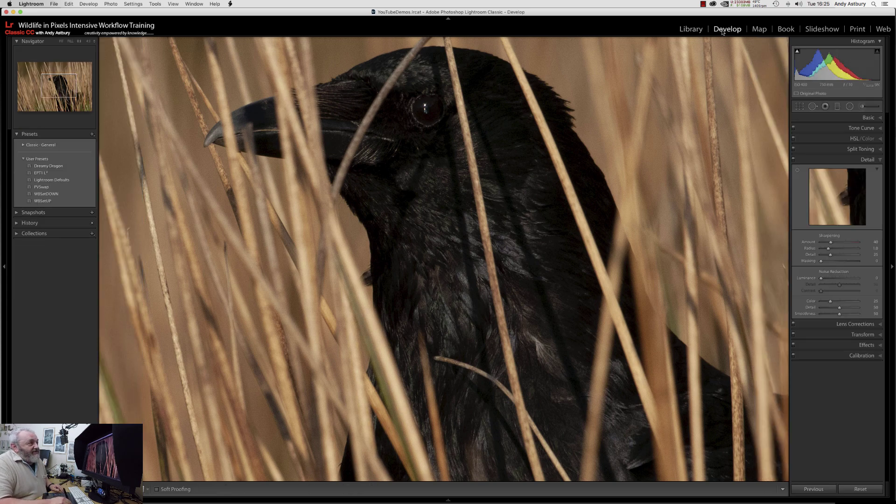
click(42, 187)
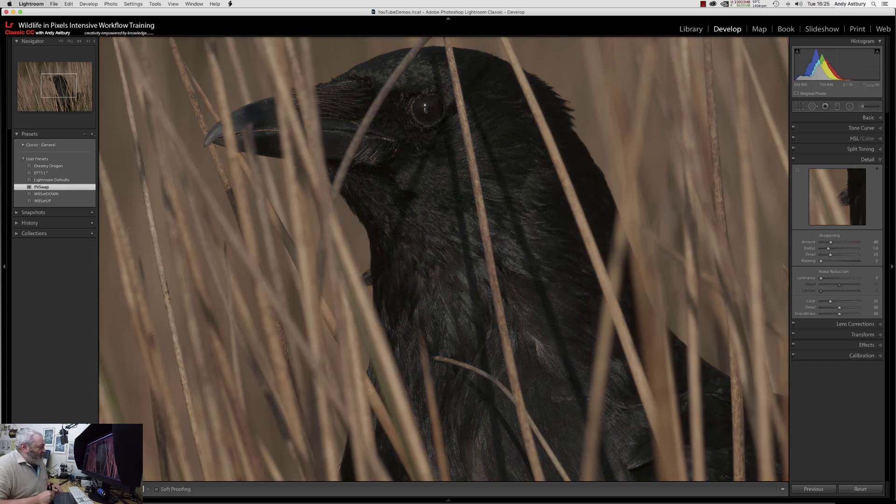
key(y)
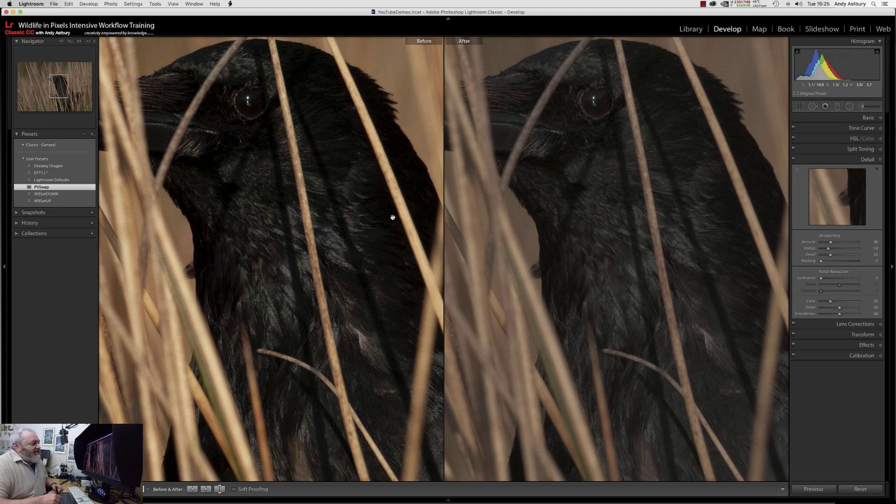
Reset the photo's Exposure and Contrast to 0 in the Basic adjustments
click(868, 118)
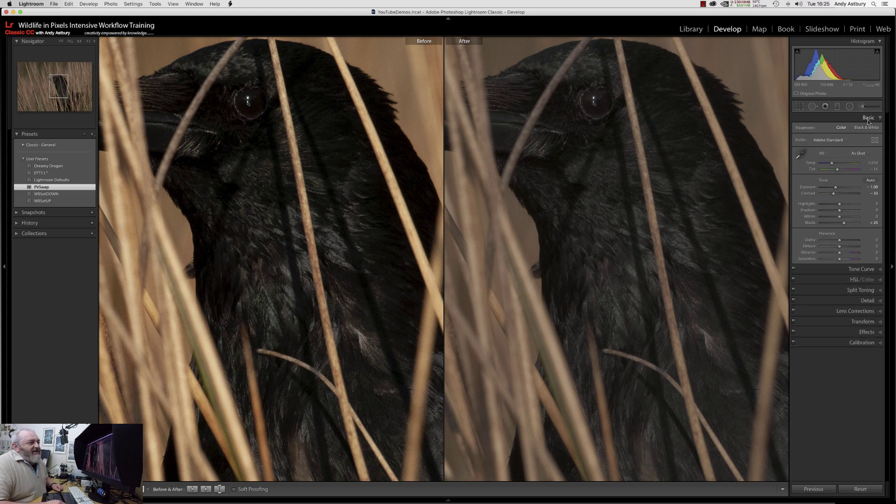
double_click(806, 187)
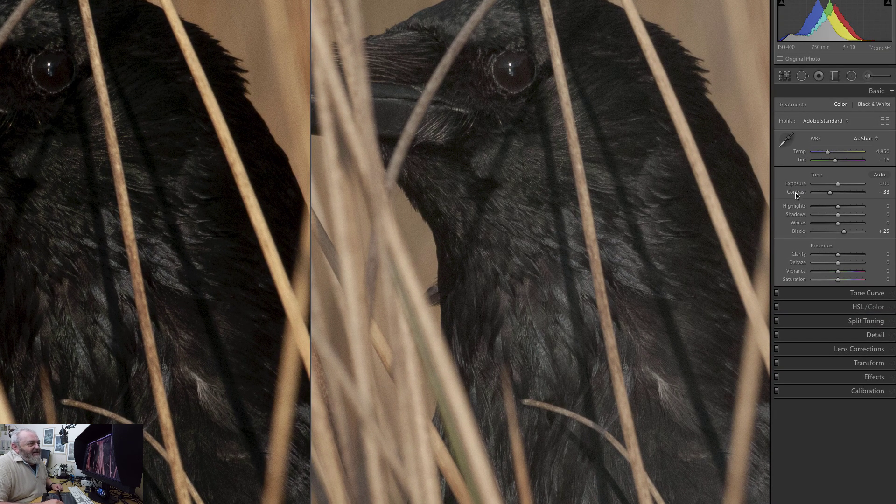
double_click(797, 192)
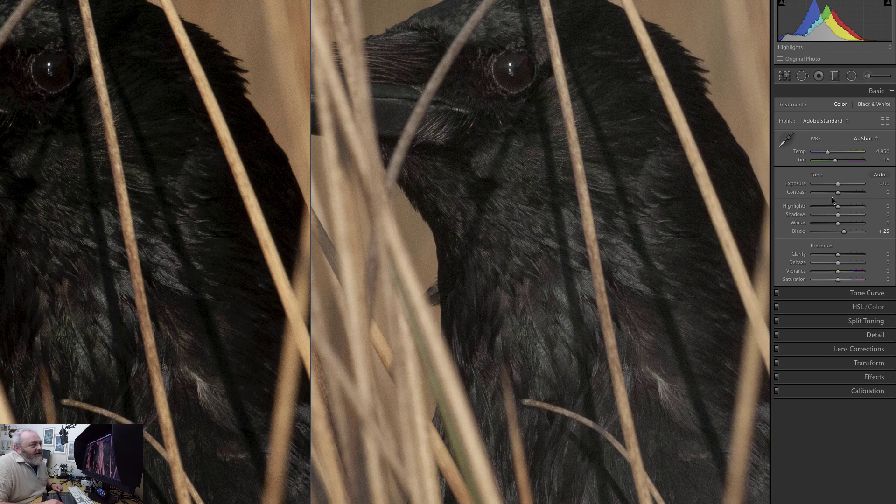
Set Shadows to +30, Contrast to -11 and Clarity to +9, checking the effect on the crow's feathers
drag(838, 192, 845, 217)
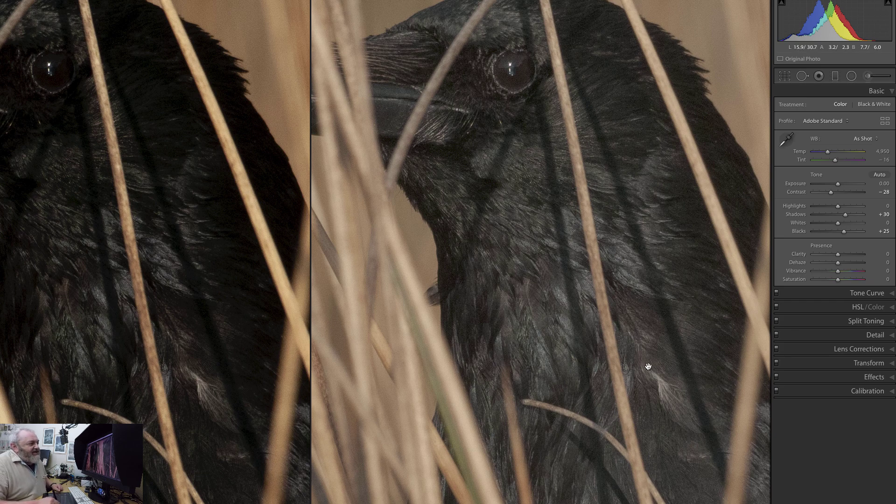
drag(646, 370, 562, 180)
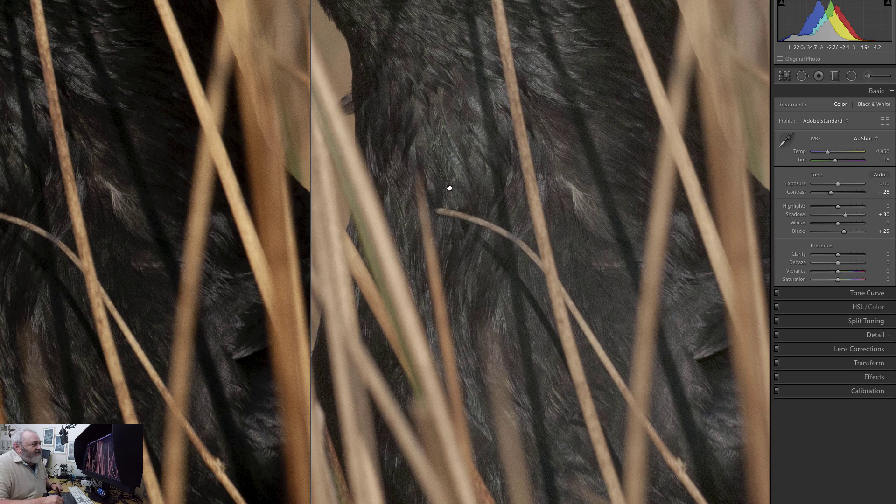
drag(449, 191, 501, 375)
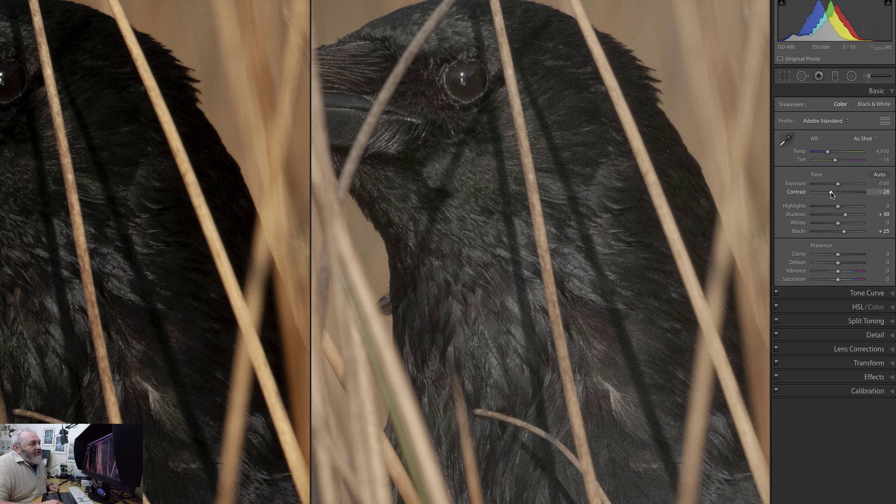
drag(832, 195, 835, 194)
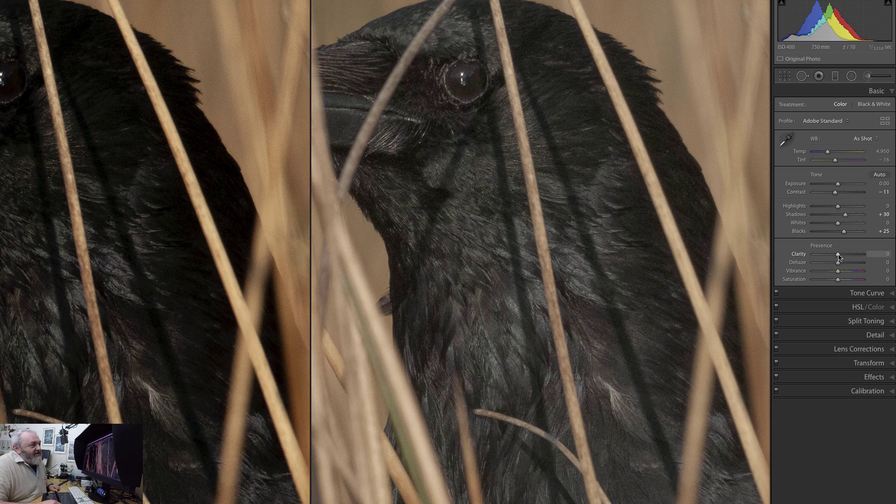
drag(839, 256, 841, 256)
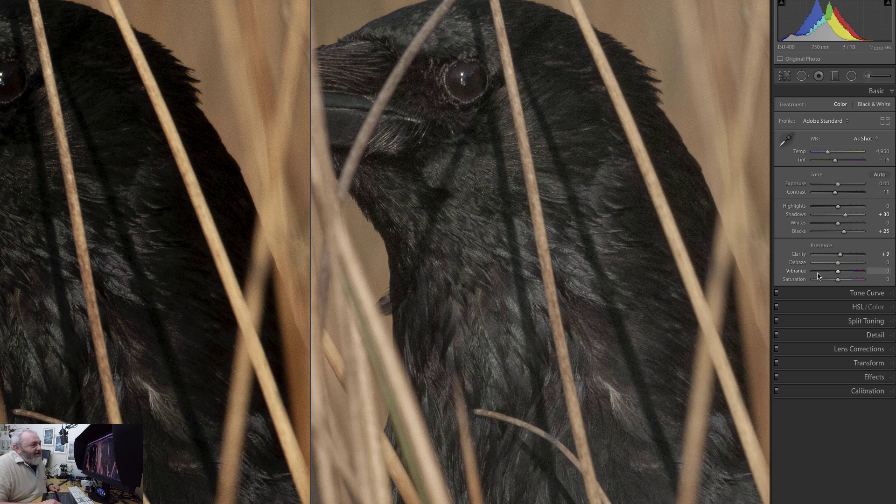
Leave the before/after comparison, set Exposure to -0.15 and Vibrance to +34, and reset Saturation to 0
click(474, 259)
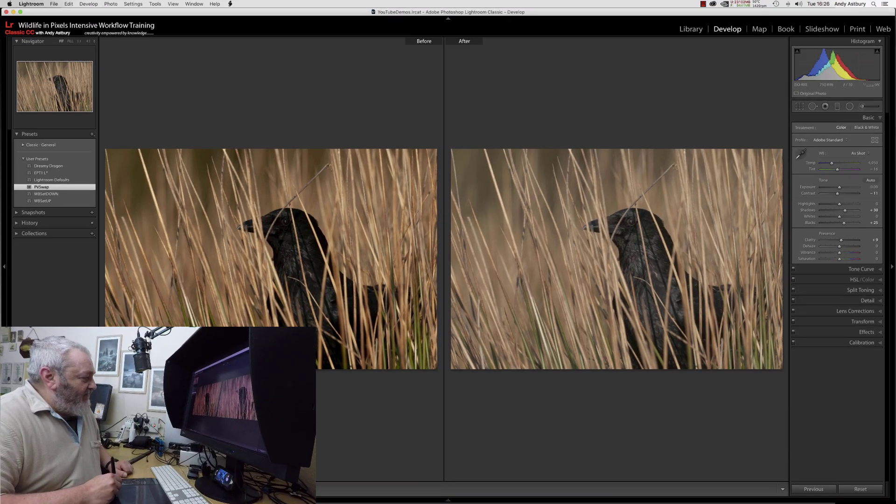
key(y)
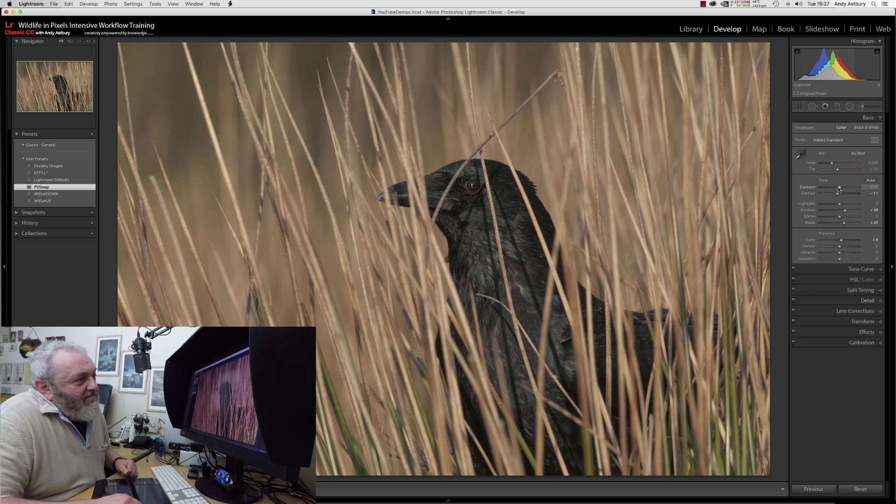
drag(840, 189, 838, 190)
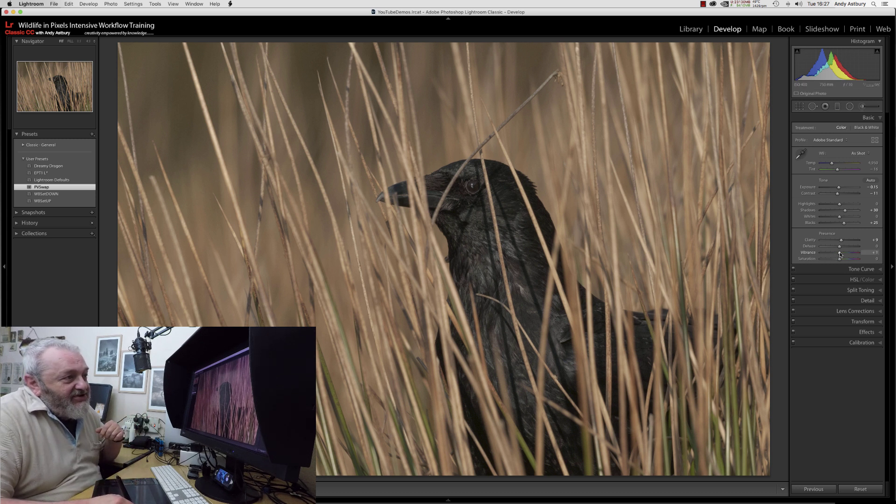
drag(844, 253, 844, 260)
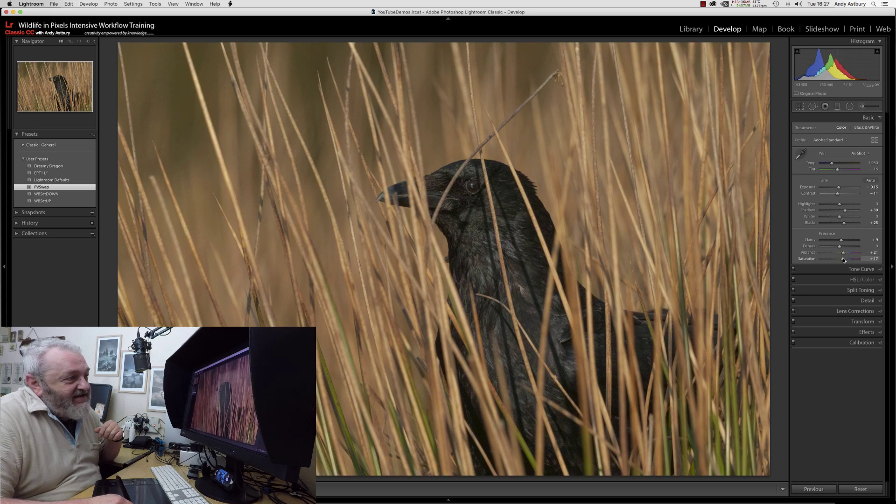
double_click(811, 259)
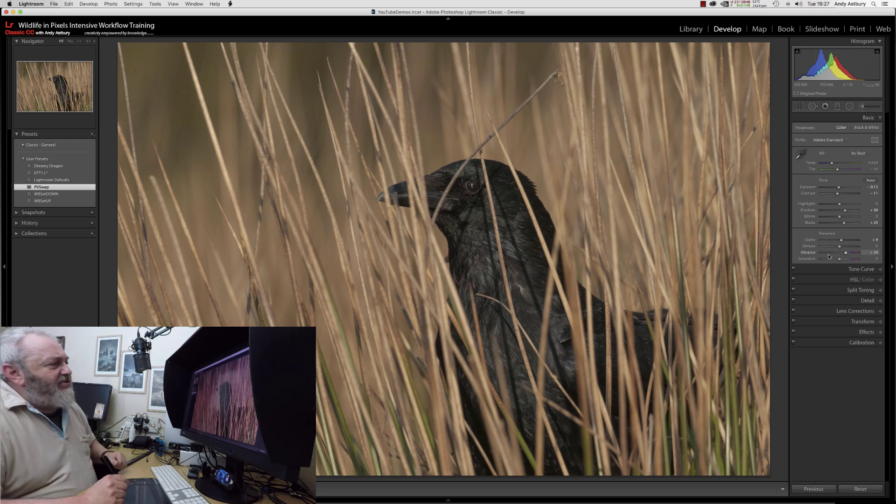
Set Luminance noise reduction to 6 and sharpening Masking to 7, checking the background and the crow's head at close range
click(867, 301)
click(158, 127)
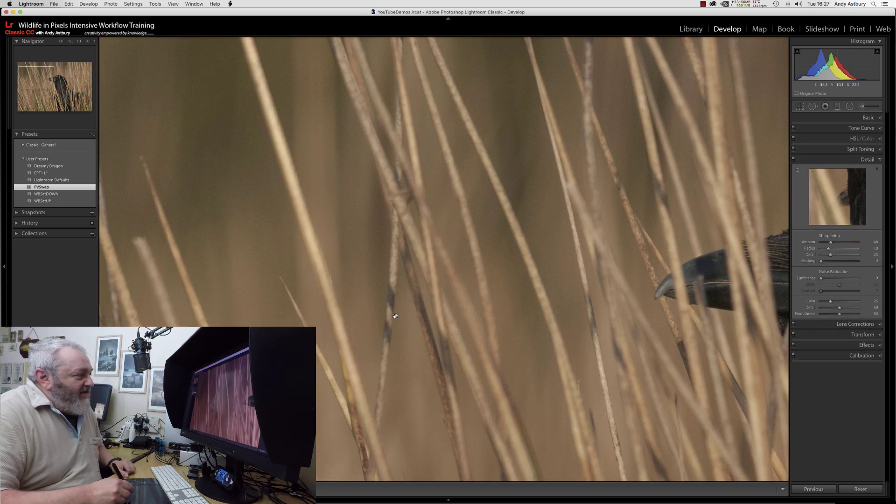
drag(822, 280, 824, 262)
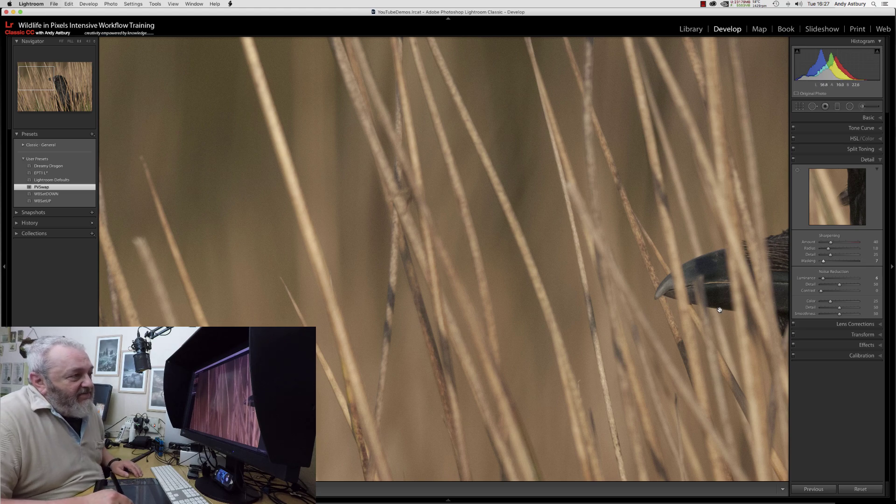
drag(724, 280, 506, 311)
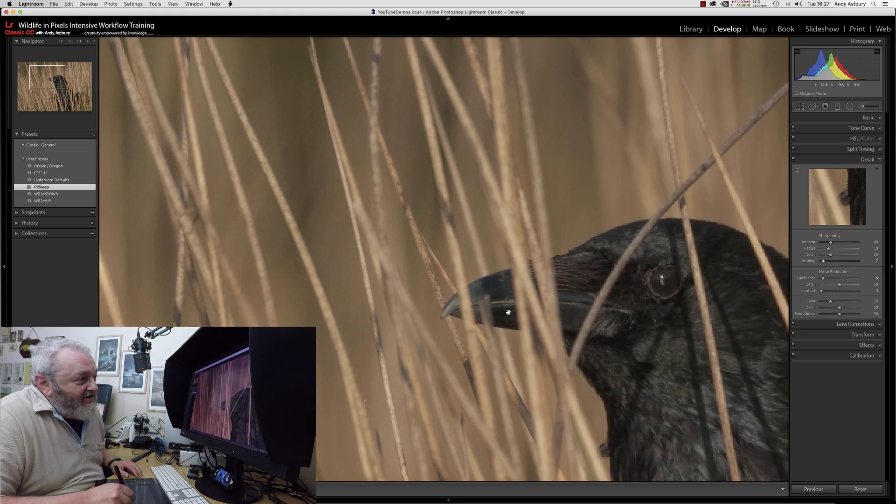
Send the adjusted crow photo to Adobe Photoshop CC 2019 for editing
right_click(394, 243)
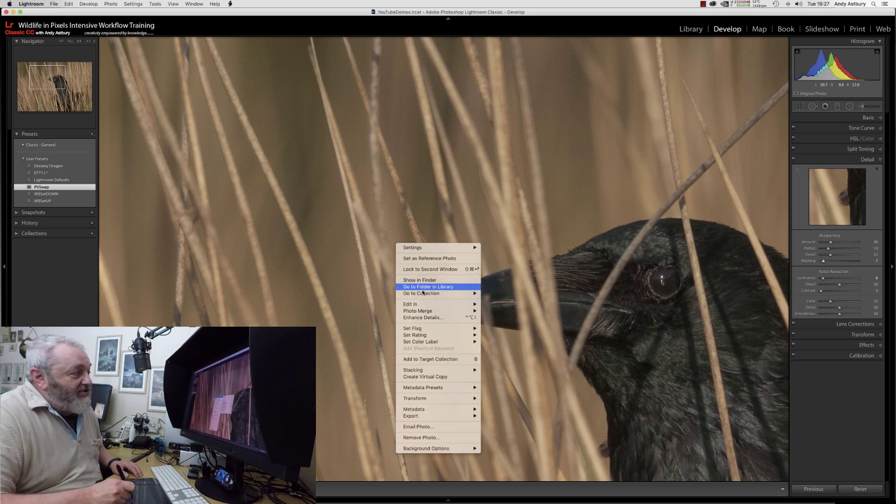
mouse_move(422, 306)
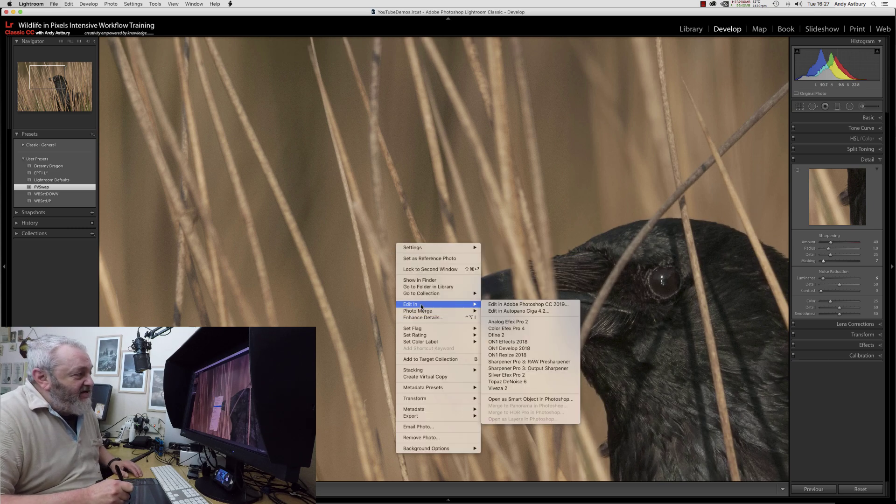
click(489, 305)
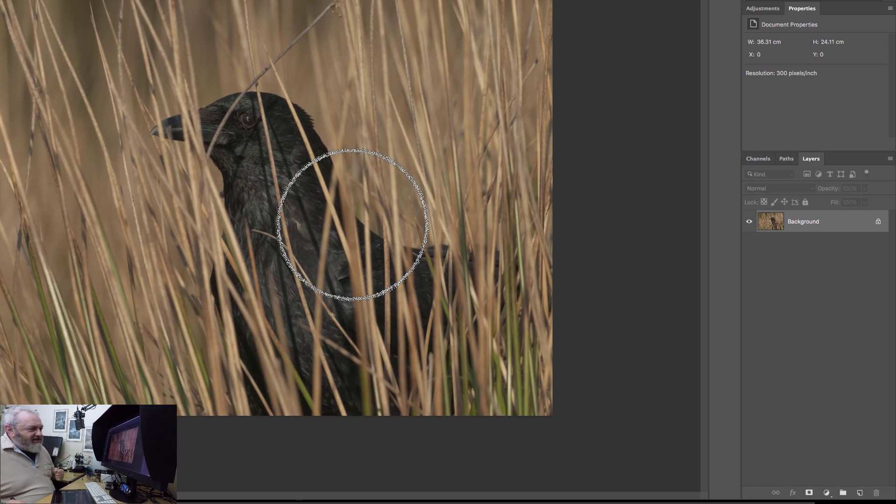
Add a new empty layer above the Background and set its blending mode to Soft Light
click(860, 493)
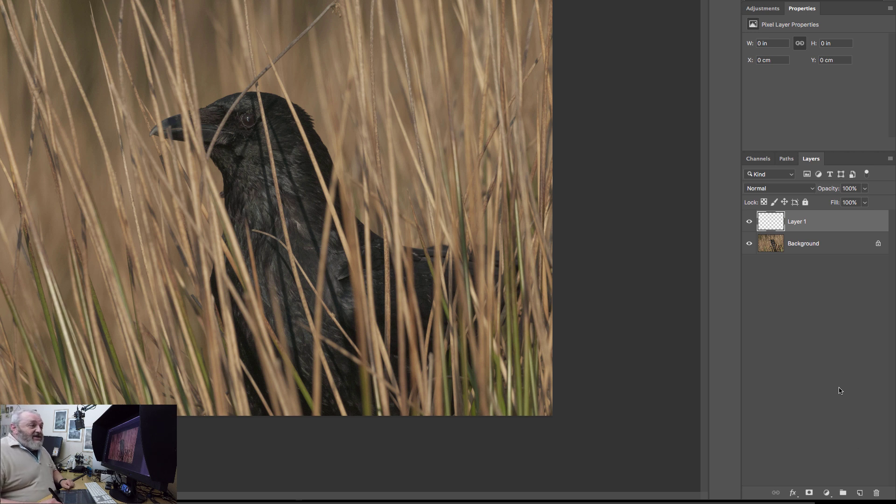
click(767, 189)
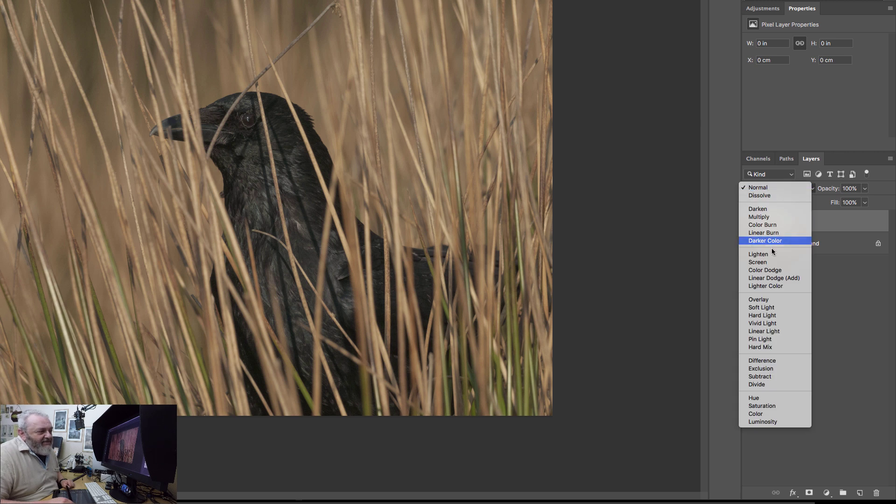
click(768, 308)
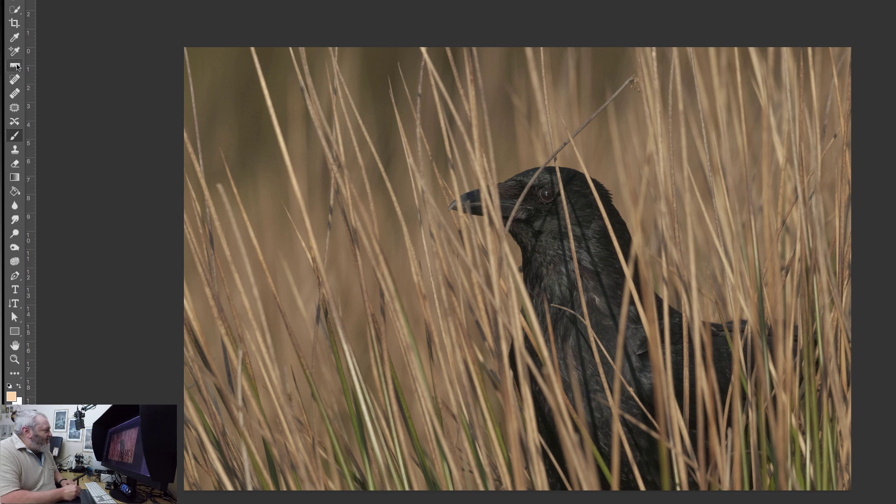
Sample a tan foreground colour from the grass stems with the Eyedropper at an 11 by 11 Average sample size
click(14, 37)
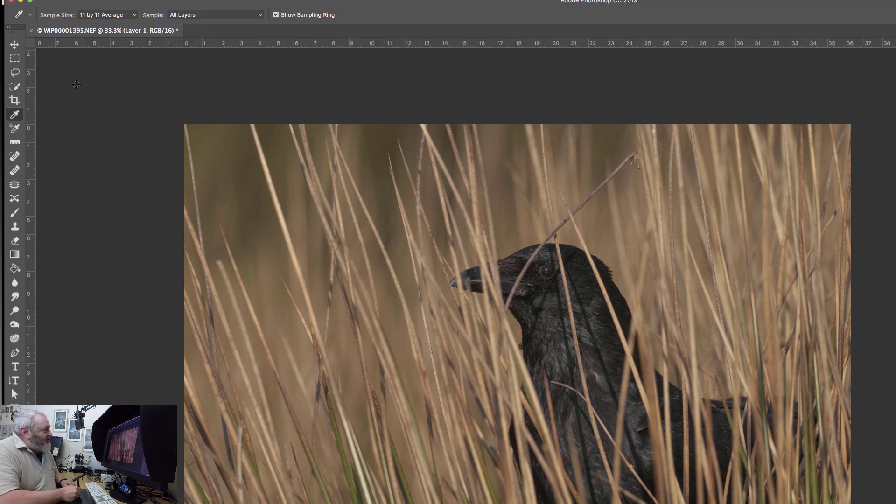
click(123, 16)
click(116, 7)
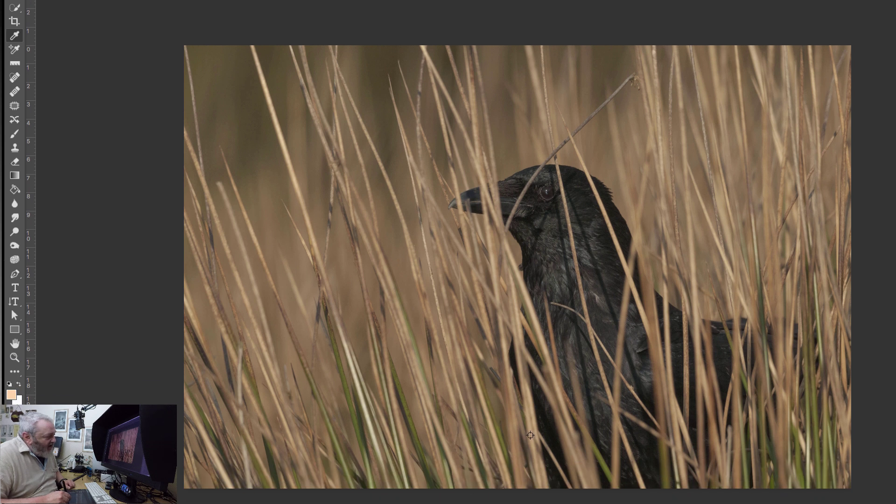
click(320, 415)
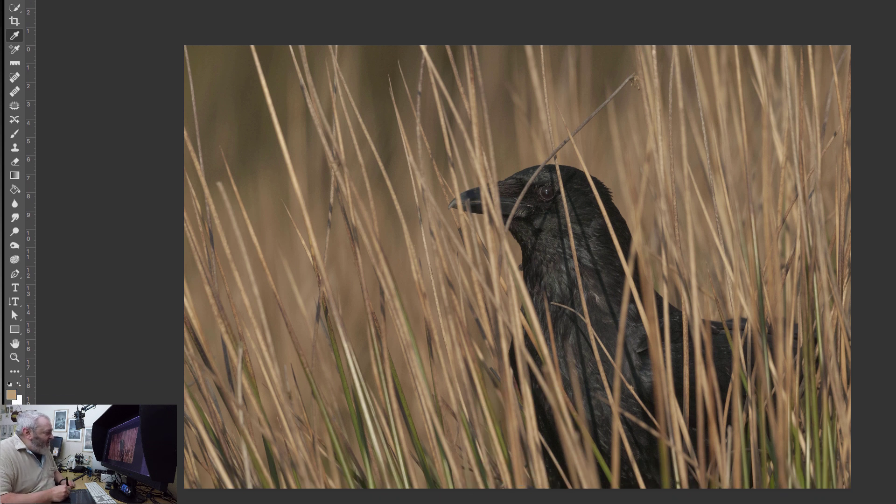
Lighten the sampled foreground colour to e8d3a1 by raising its lightness to 89
click(11, 395)
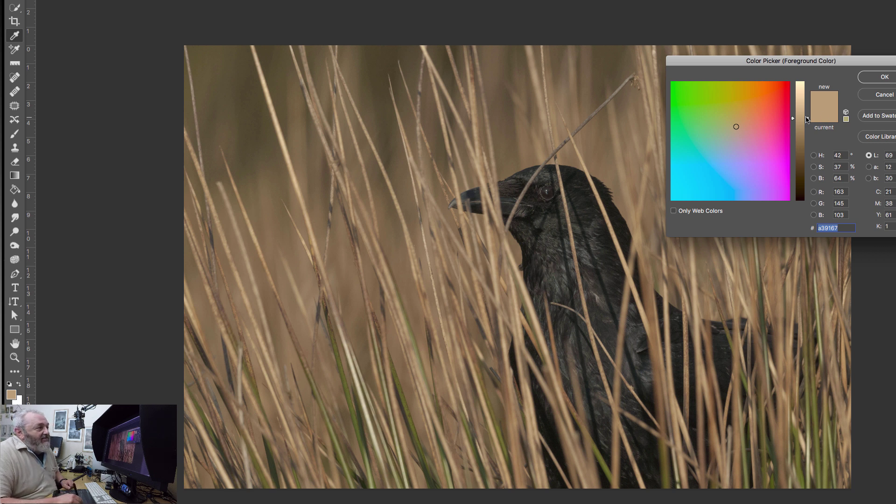
drag(804, 123, 809, 97)
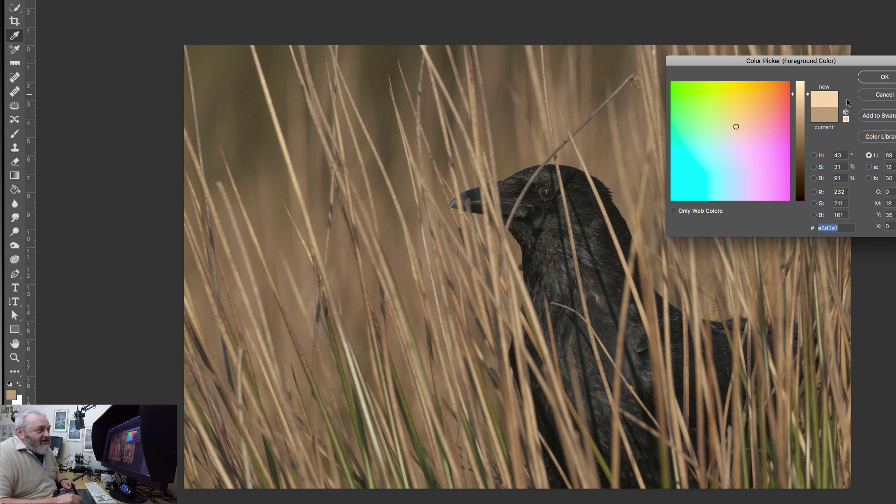
click(884, 78)
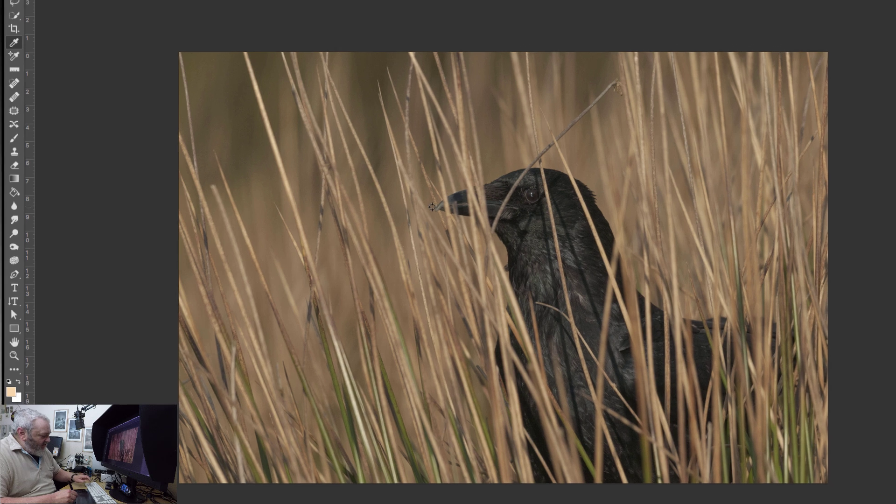
Brush the light tan colour over the crow and grass on the Soft Light layer, and show the edit history
key(b)
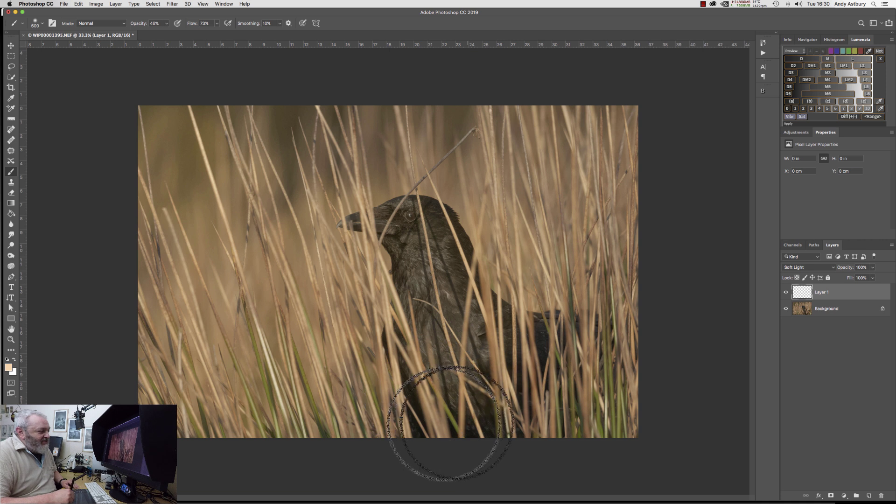
drag(450, 424, 393, 439)
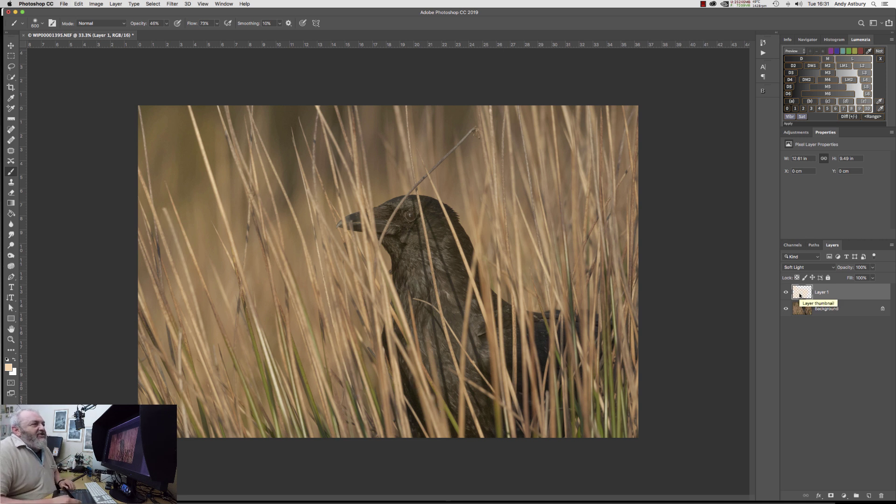
click(764, 43)
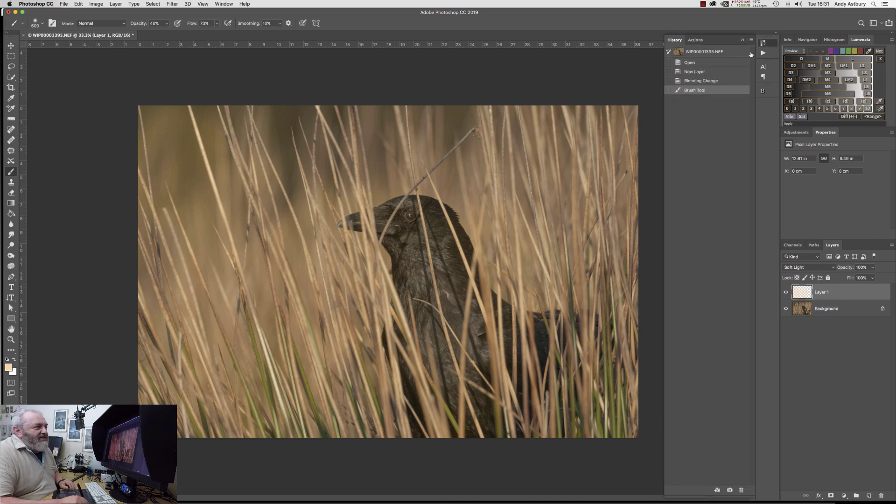
Revert the image history to the blending change, removing the brush strokes from the Soft Light layer, and close the history
click(701, 81)
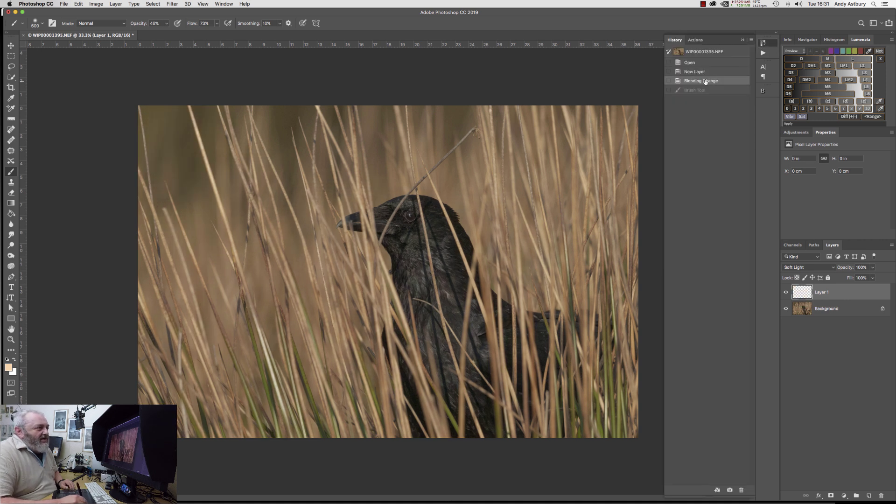
click(744, 40)
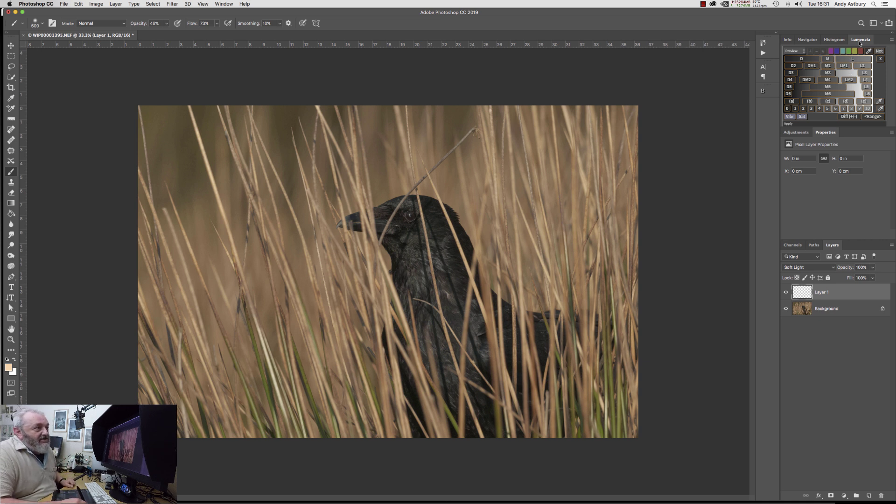
Float the Lumenzia panel beside the image and generate its L light mask preview
drag(861, 39, 660, 33)
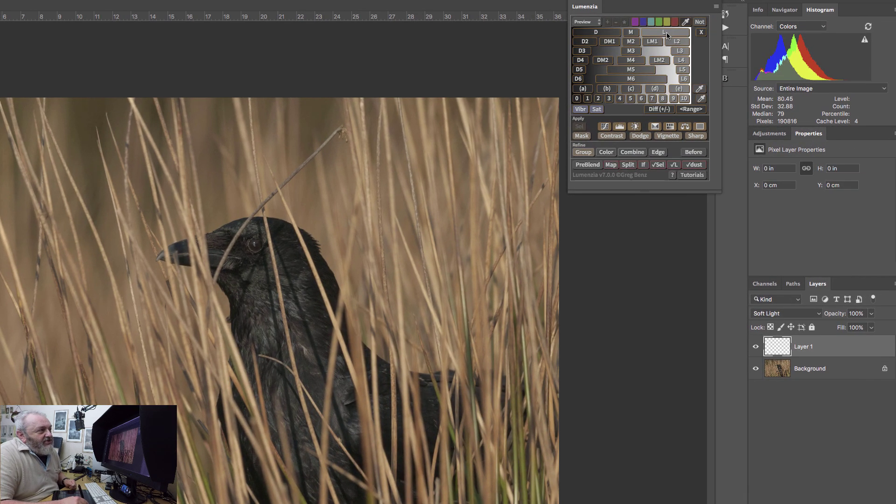
click(718, 58)
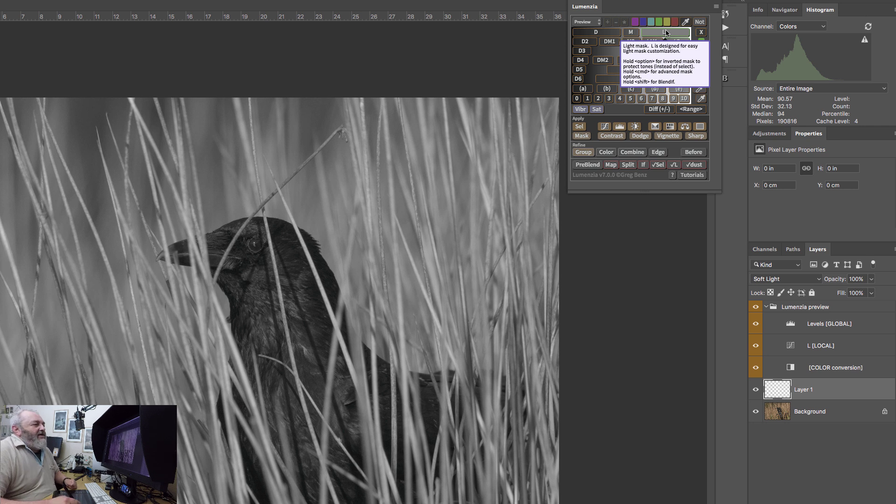
In the preview's floated Black & White conversion settings, set magentas, blues and cyans to -200, greens to 269, yellows to 176, and raise the reds
click(820, 370)
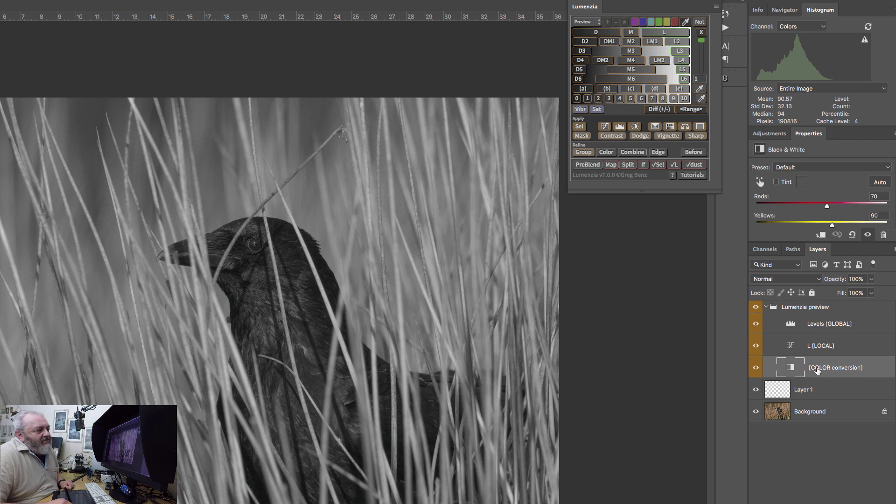
drag(809, 134, 581, 205)
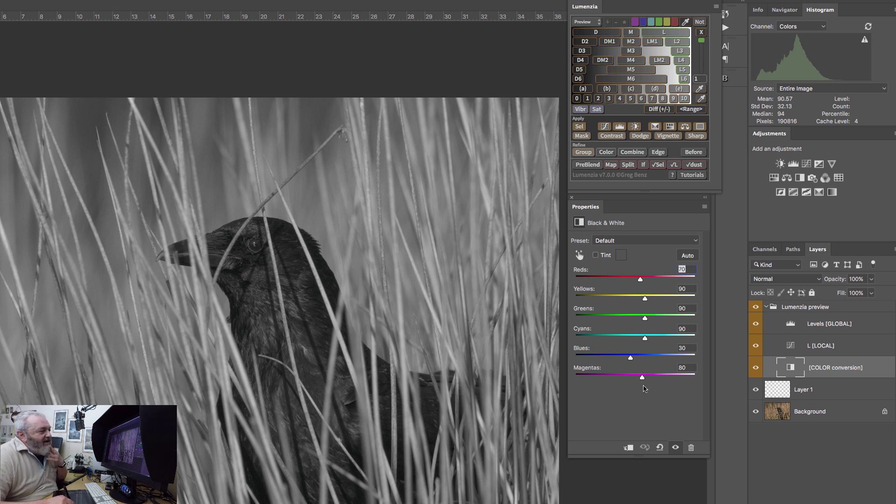
drag(643, 378, 554, 379)
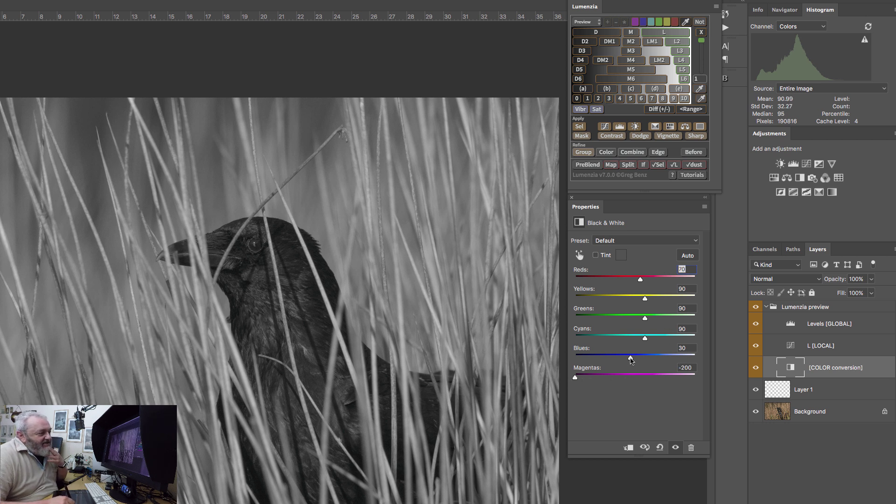
drag(631, 358, 572, 355)
drag(645, 338, 540, 333)
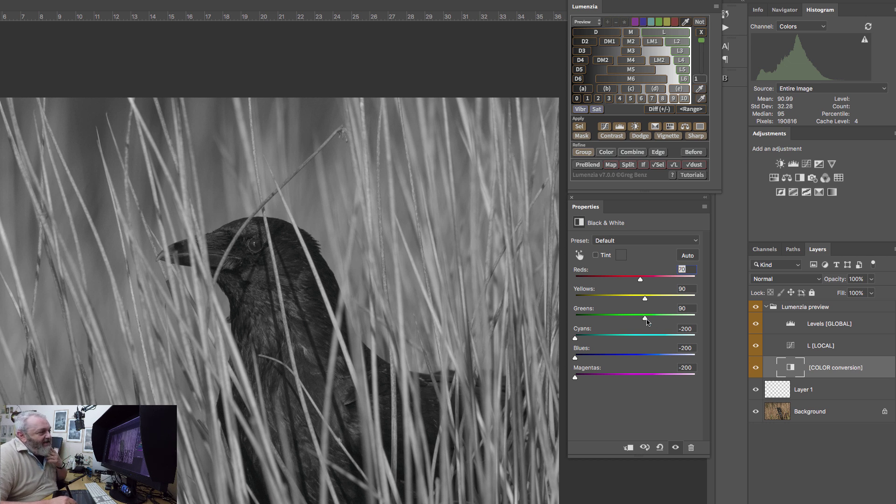
drag(645, 319, 688, 321)
drag(645, 300, 657, 285)
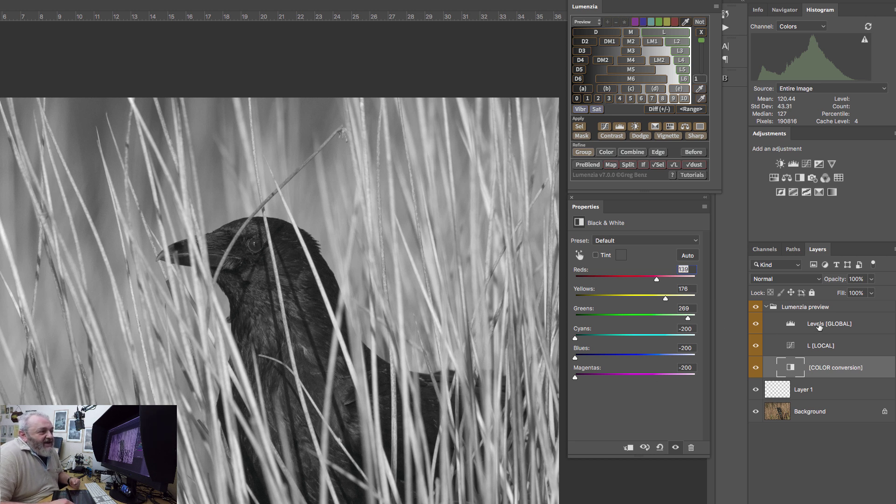
Set the mask preview's global Levels inputs to 90, 1.32 and 228 so the crow turns black
click(818, 325)
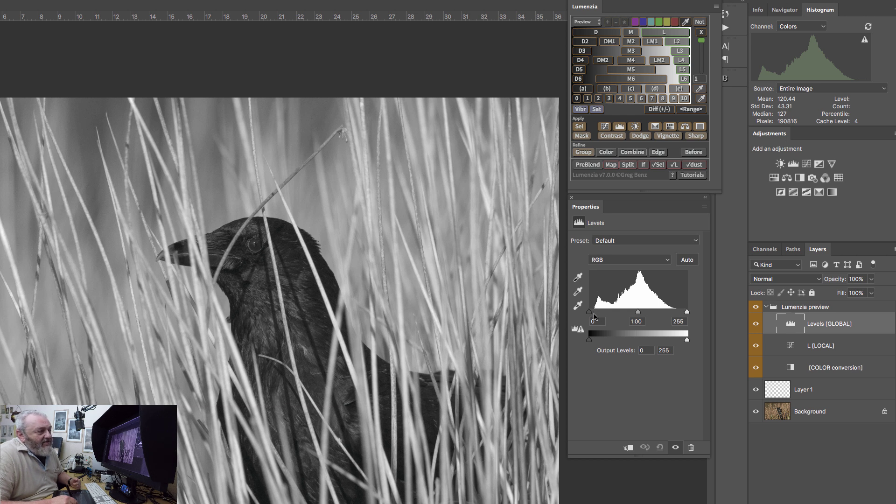
drag(590, 315, 623, 318)
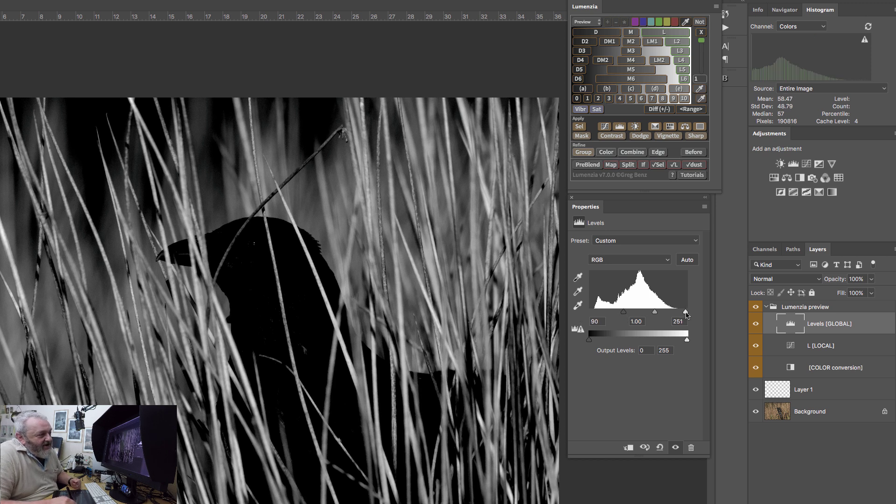
drag(687, 314, 676, 311)
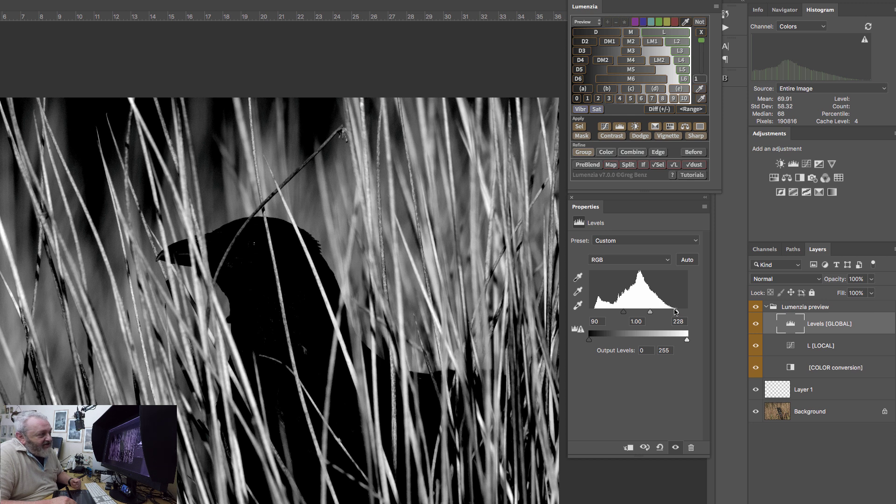
drag(650, 313, 645, 315)
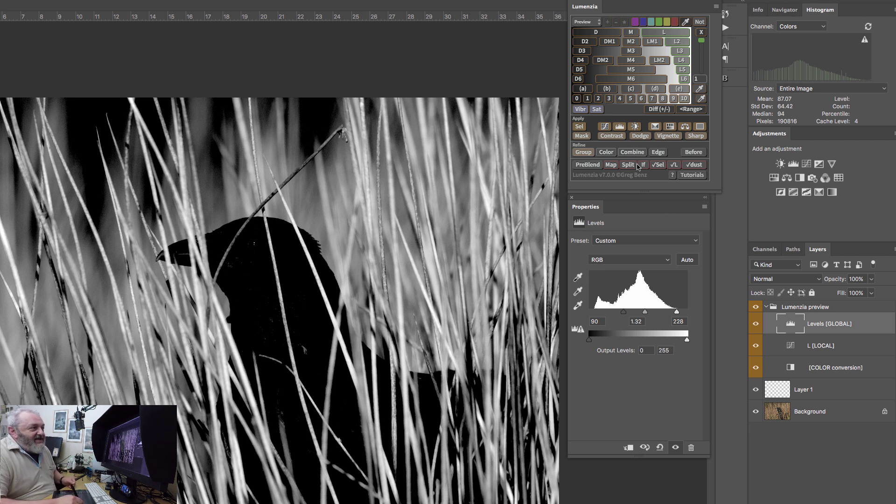
Load the Lumenzia preview as a selection, apply it as a layer mask on Layer 1, and inspect the mask on its own
click(579, 127)
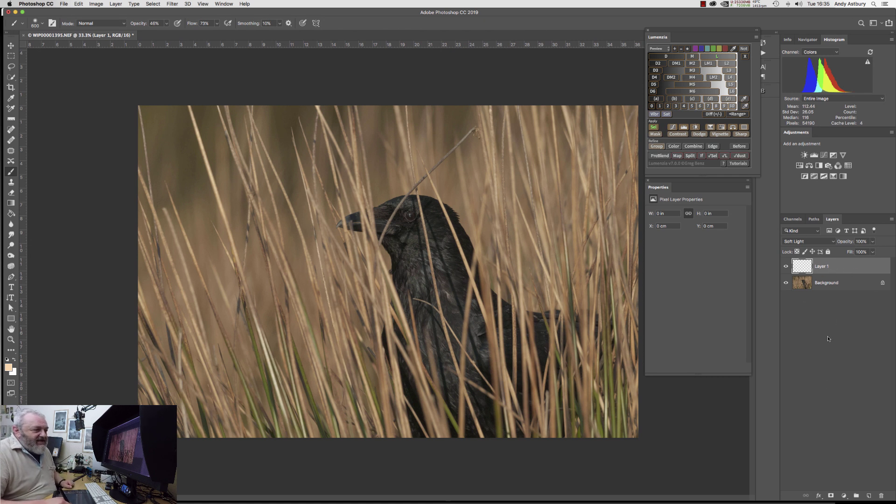
click(830, 496)
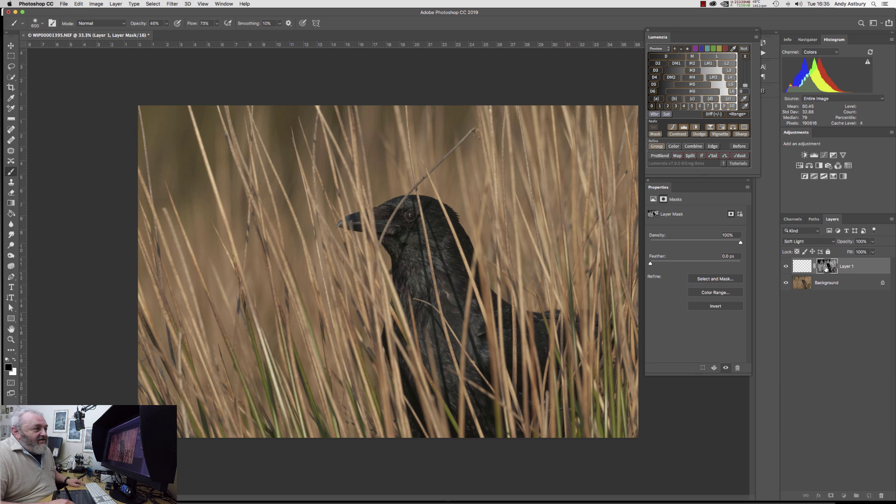
alt+click(826, 270)
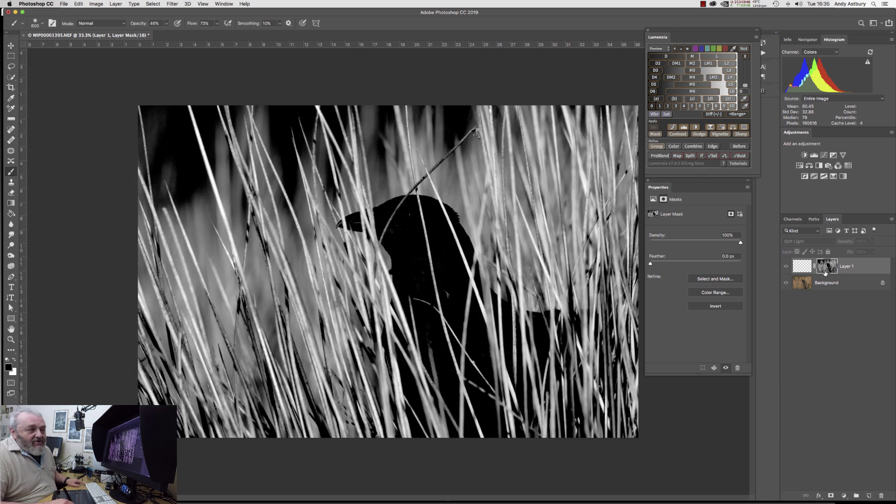
alt+click(826, 265)
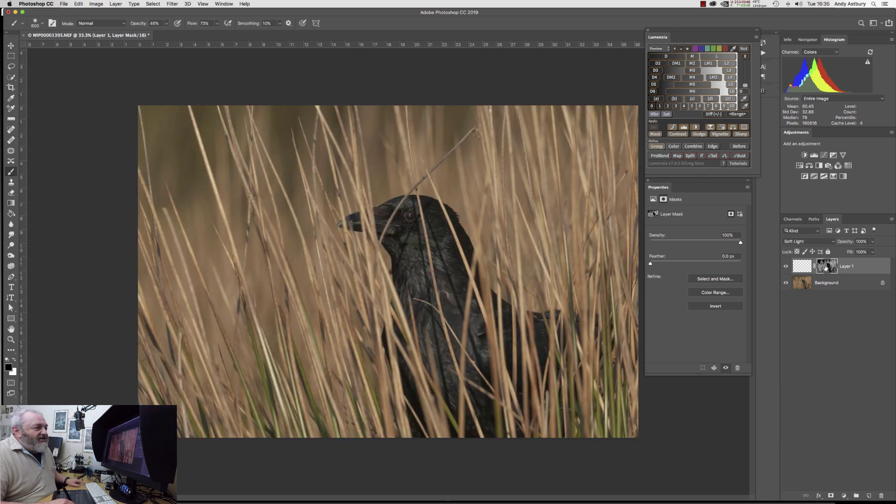
Brush the light tan colour over the crow and grass on Layer 1's pixels, through the luminosity mask
click(800, 268)
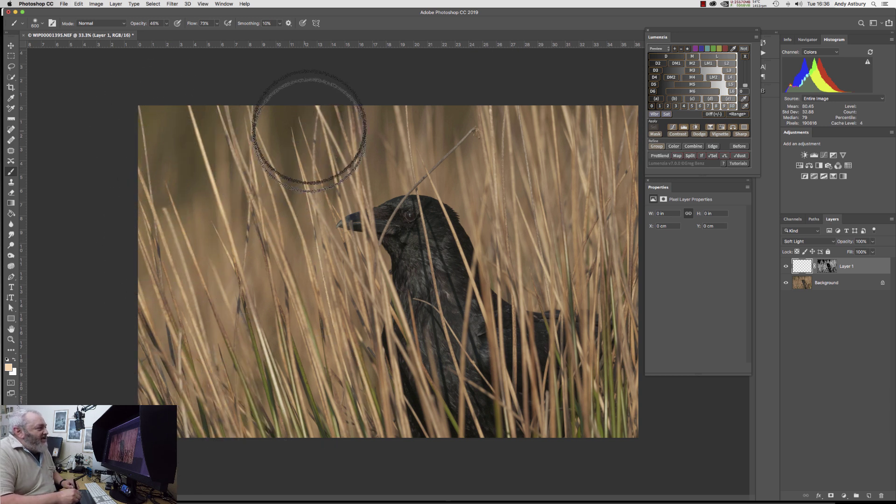
mouse_move(308, 152)
mouse_down()
mouse_move(231, 136)
mouse_move(245, 256)
mouse_move(320, 416)
mouse_move(367, 367)
mouse_up()
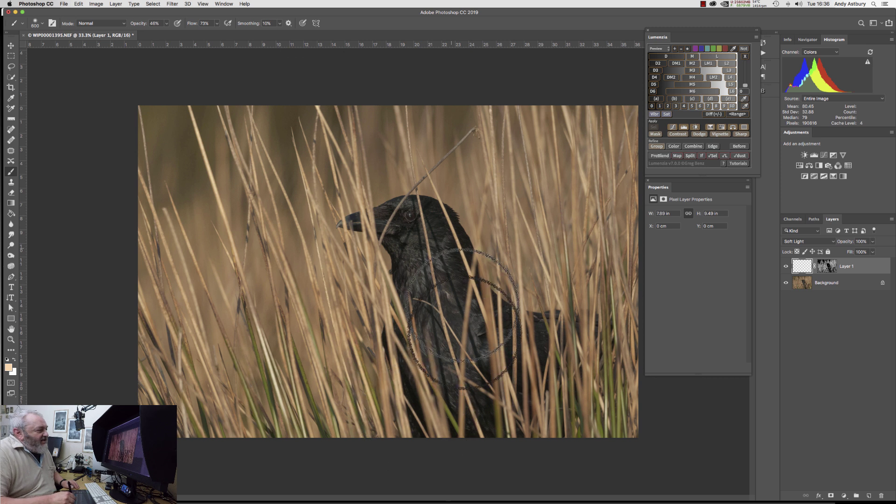
mouse_move(538, 161)
mouse_down()
mouse_move(538, 249)
mouse_move(529, 138)
mouse_move(534, 203)
mouse_move(513, 140)
mouse_up()
mouse_move(564, 319)
mouse_down()
mouse_move(585, 150)
mouse_move(596, 299)
mouse_move(594, 148)
mouse_move(594, 173)
mouse_move(605, 120)
mouse_move(617, 133)
mouse_move(616, 166)
mouse_move(611, 155)
mouse_move(596, 440)
mouse_move(610, 333)
mouse_move(621, 430)
mouse_move(605, 403)
mouse_move(609, 375)
mouse_move(617, 396)
mouse_move(523, 441)
mouse_move(519, 328)
mouse_move(517, 449)
mouse_up()
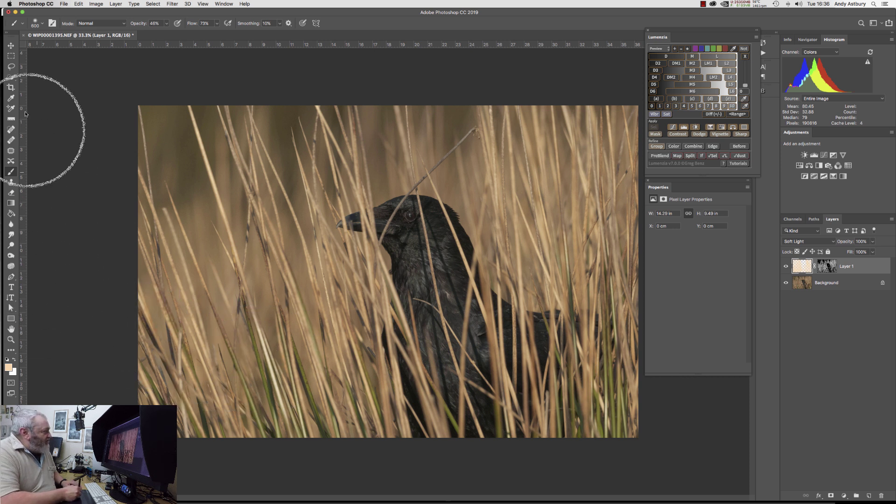
Sample a green from the grass blades at the photo's lower right with the Eyedropper, and lighten that foreground colour
click(12, 98)
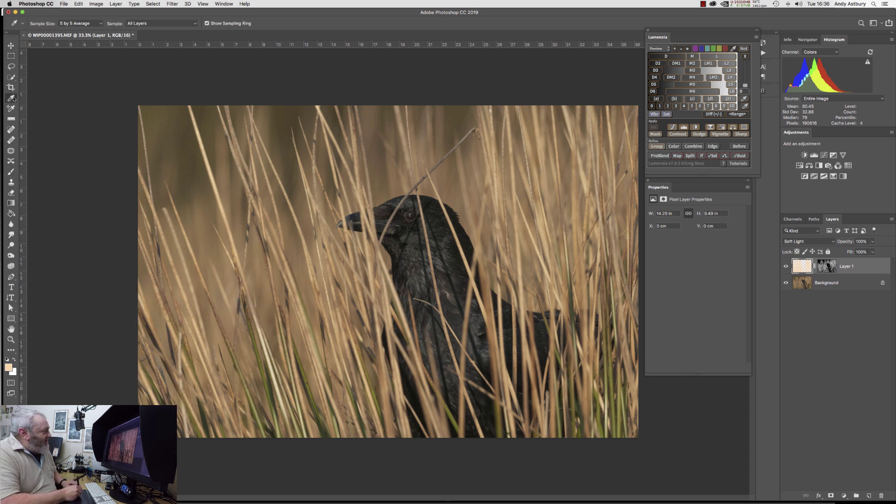
click(619, 425)
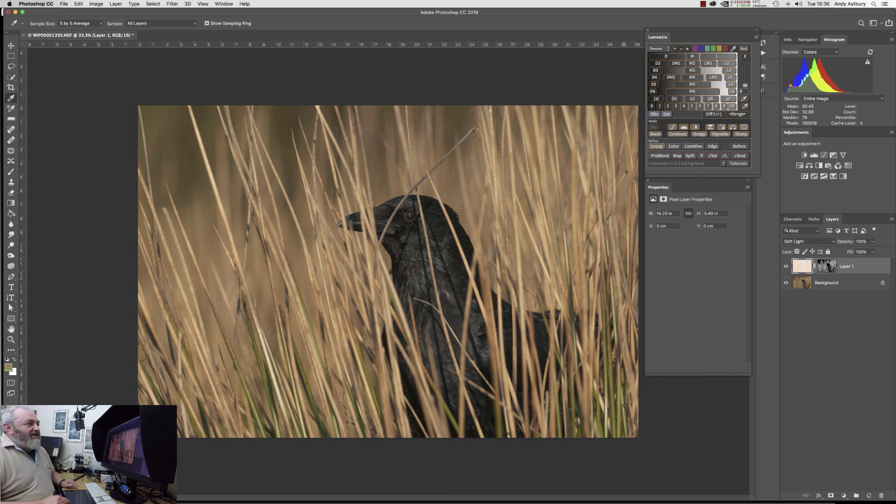
click(9, 368)
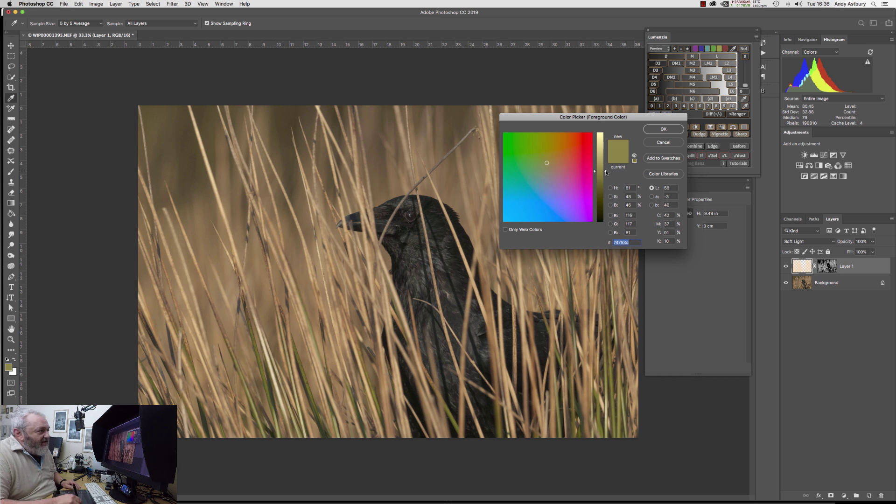
drag(606, 173, 606, 153)
click(652, 132)
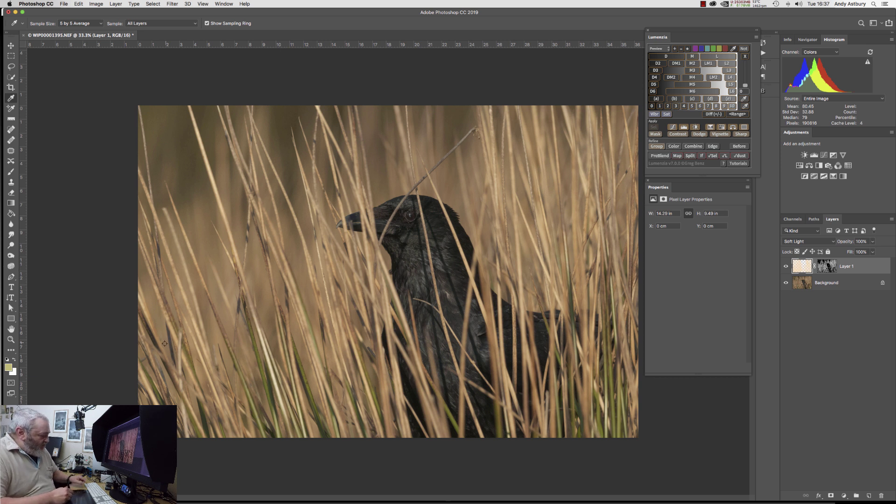
Brush the light green over the lower grass blades with a size 250 brush, and compare the image with and without Layer 1
key(b)
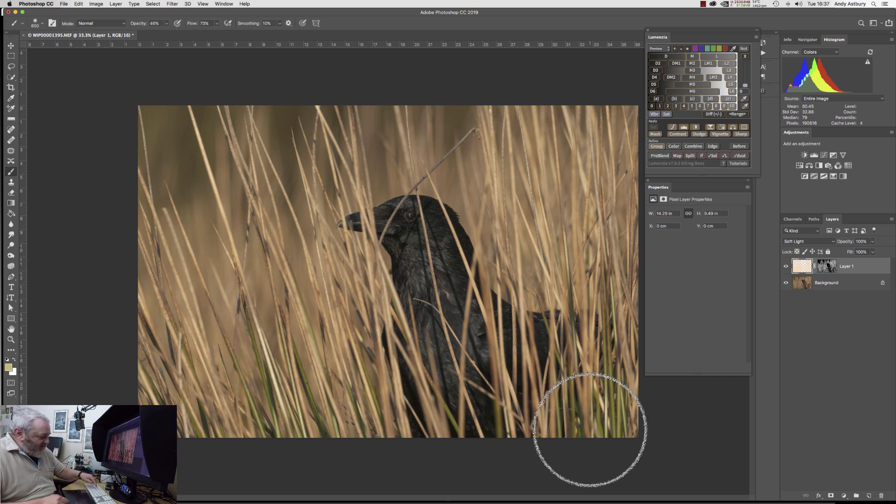
key(bracketleft)
key(bracketleft)
key(bracketleft)
key(bracketleft)
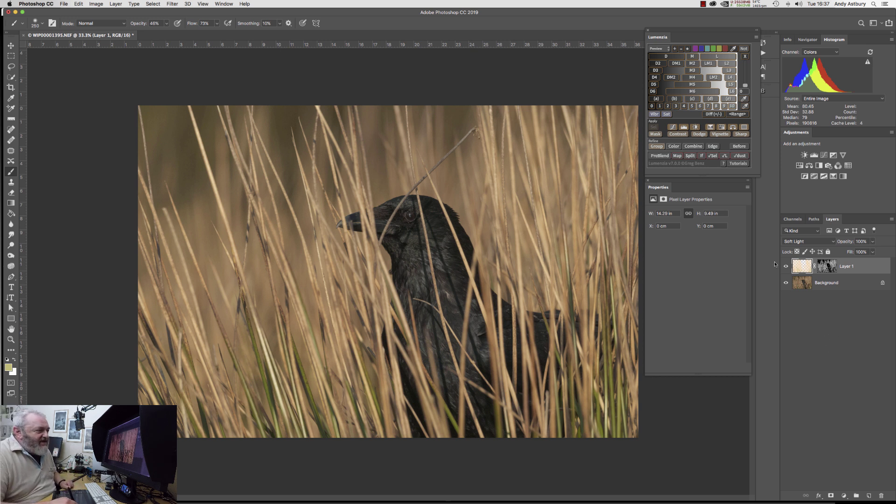
click(786, 266)
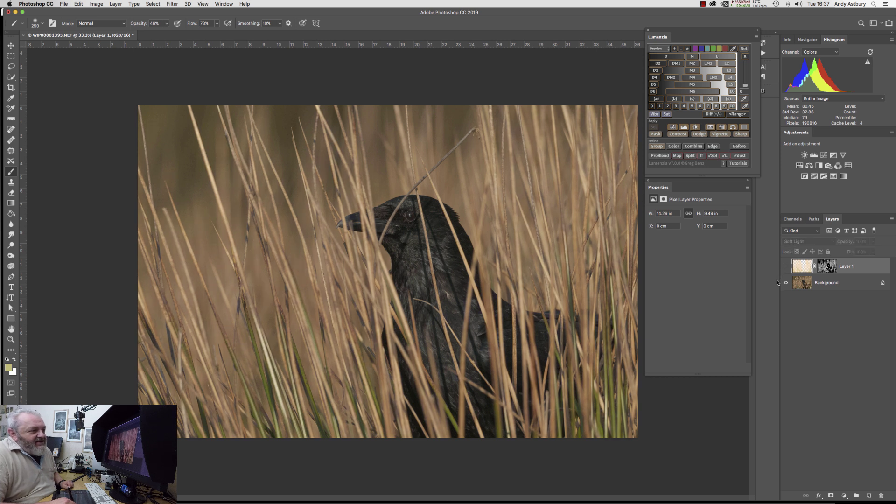
click(786, 266)
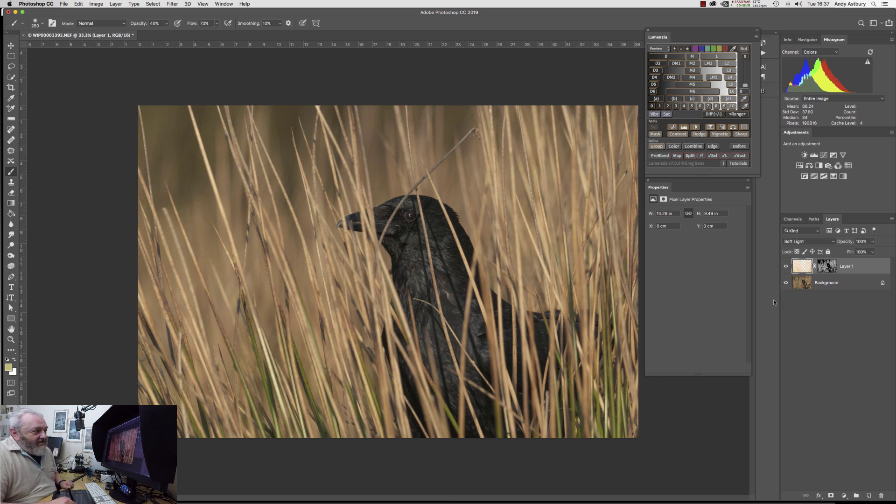